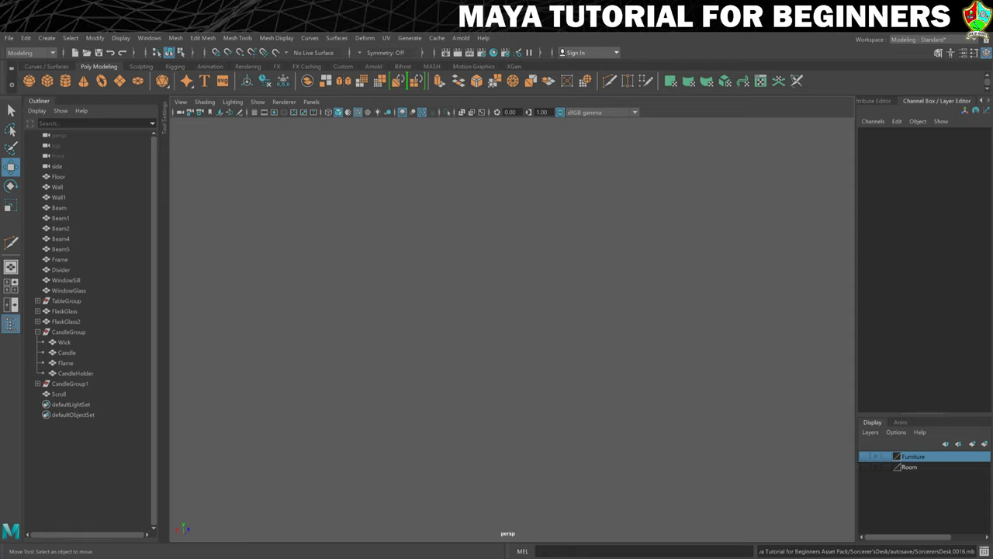
- Create a polygon cube and rename it Book
left_click(46, 81)
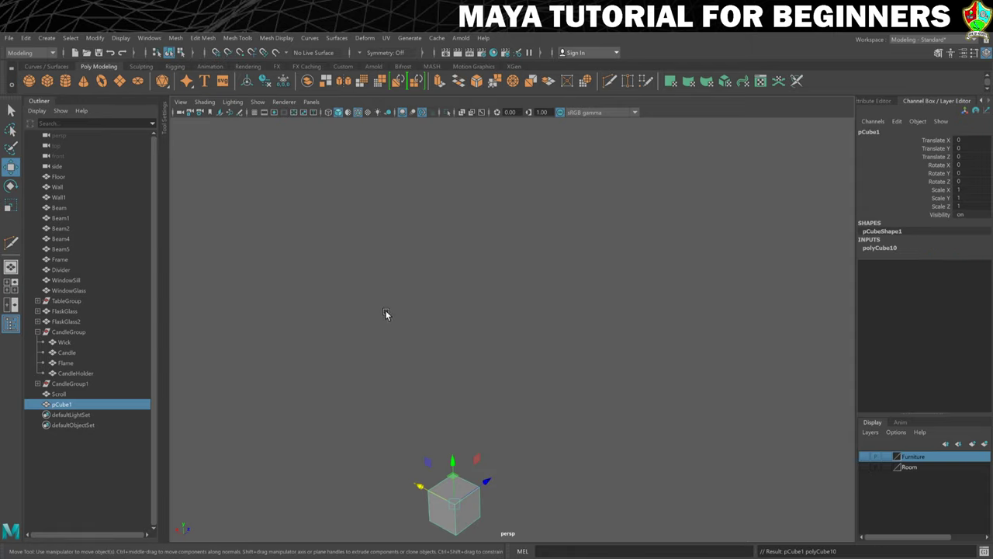
middle_click_drag(711, 350, 749, 201, "alt")
double_click(869, 131)
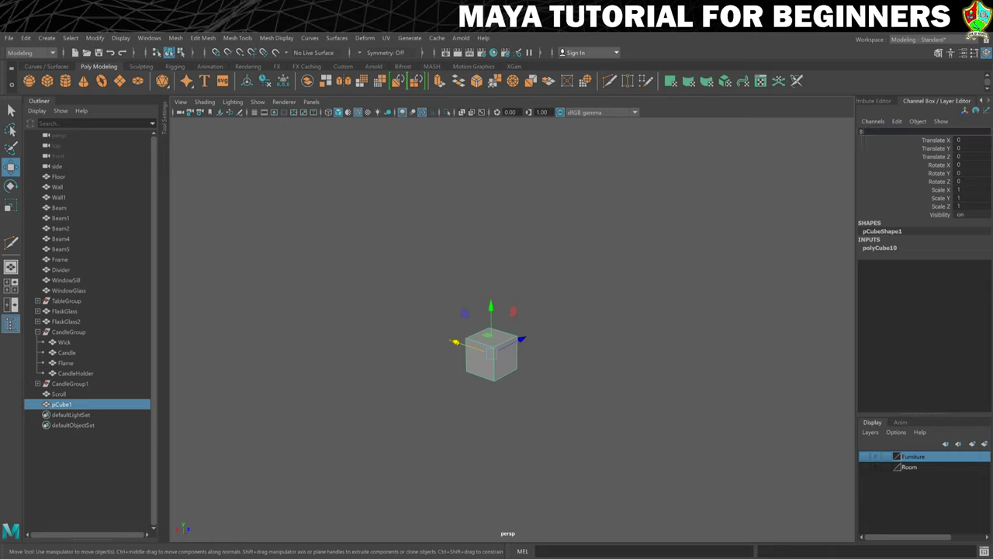
type("Book")
key("Return")
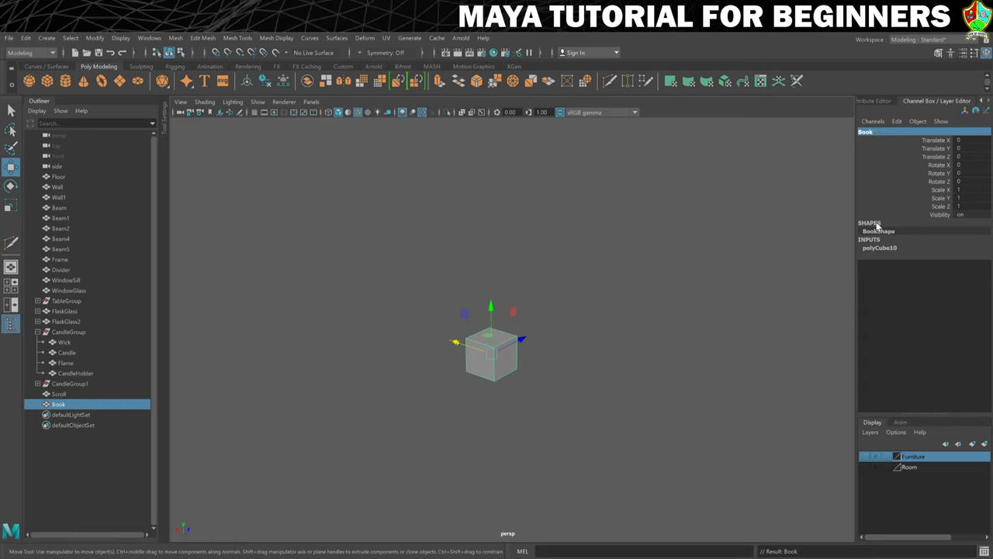
- Set the cube's height subdivisions to 2
left_click(874, 246)
left_click(958, 289)
type("2")
key("Return")
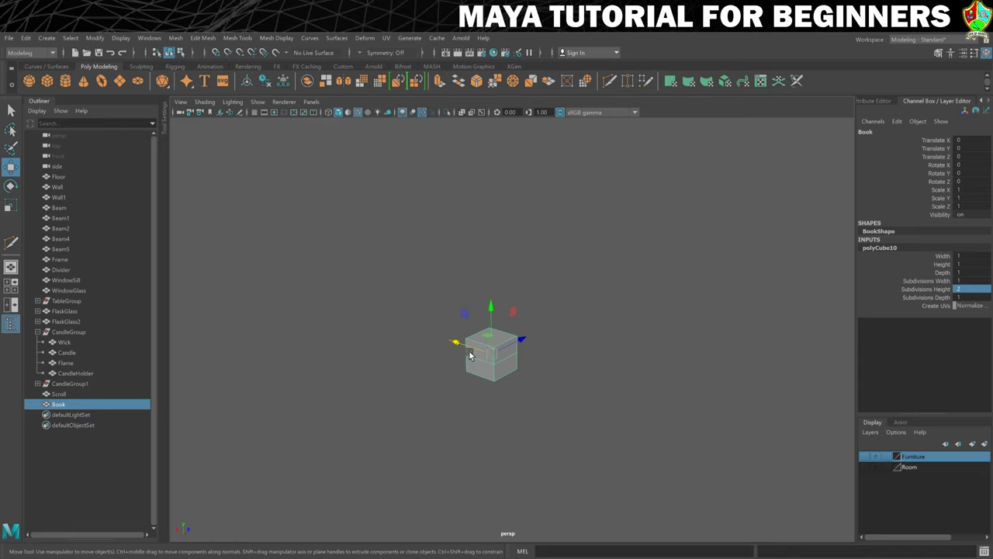
- Scale the cube into a flat book shape, about 4.75 in X and 7.86 in Z, keeping Y at 1
key("r")
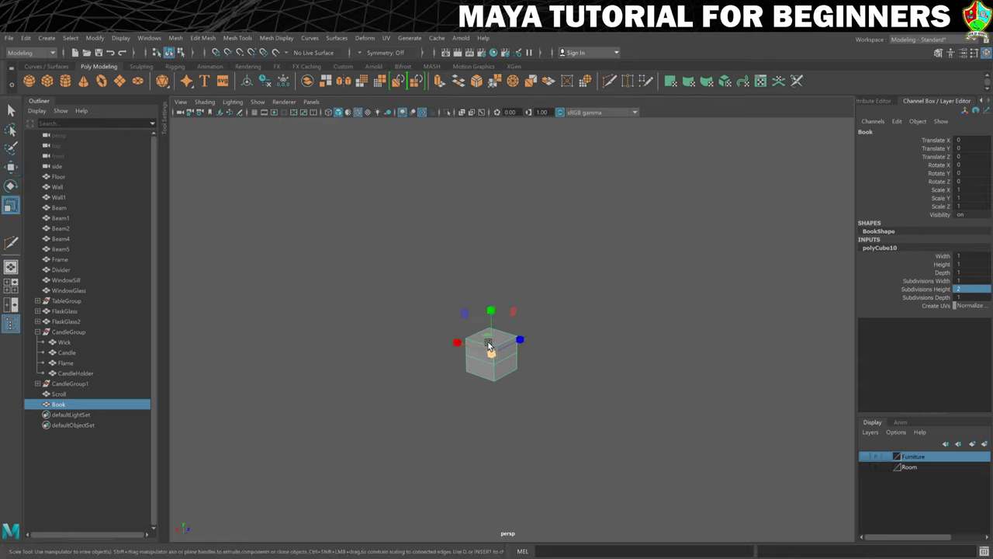
left_click_drag(485, 337, 289, 327)
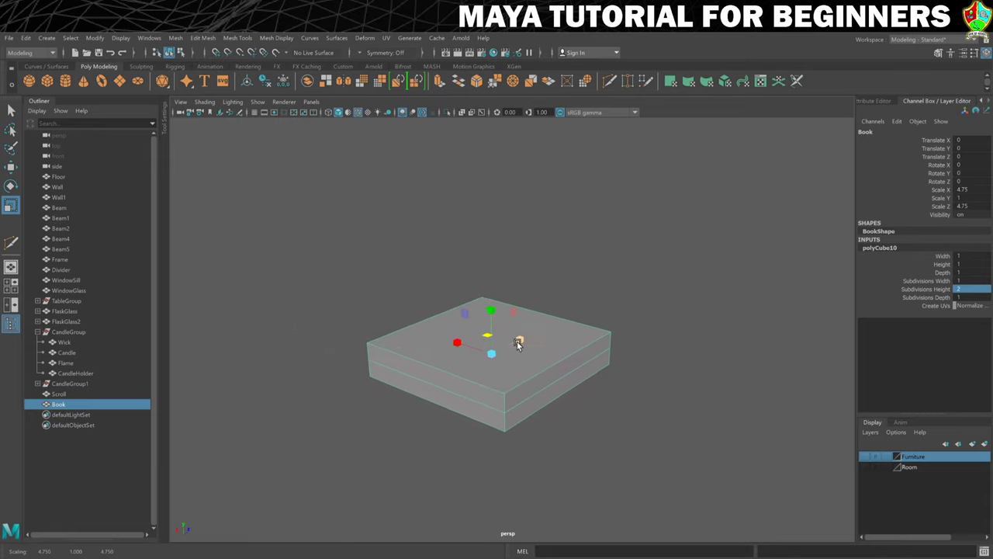
left_click_drag(519, 339, 543, 326)
scroll(529, 335, "down", 1)
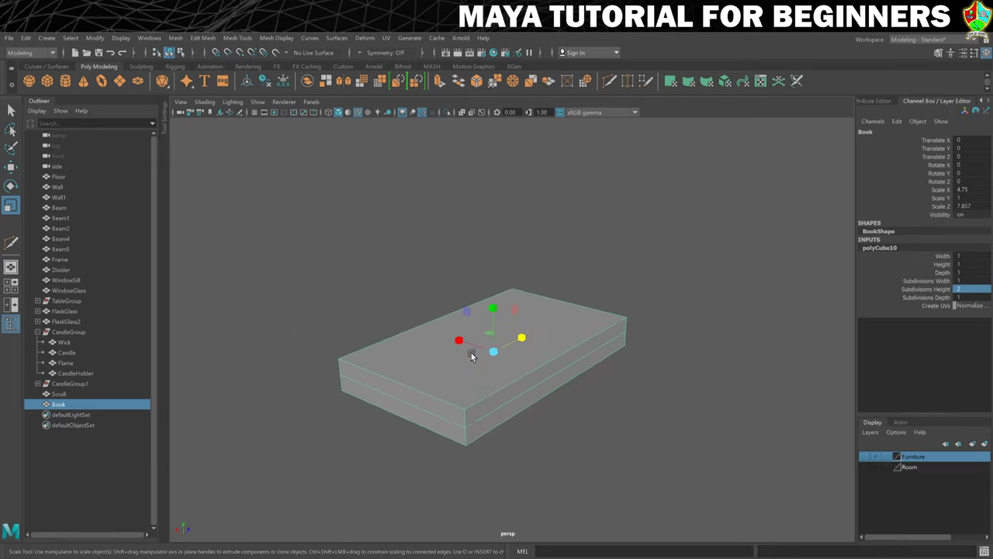
- Bevel the upper and lower long edges on the book's spine side with a fraction of 0.6 and 3 segments
left_click_drag(470, 352, 508, 316, "alt")
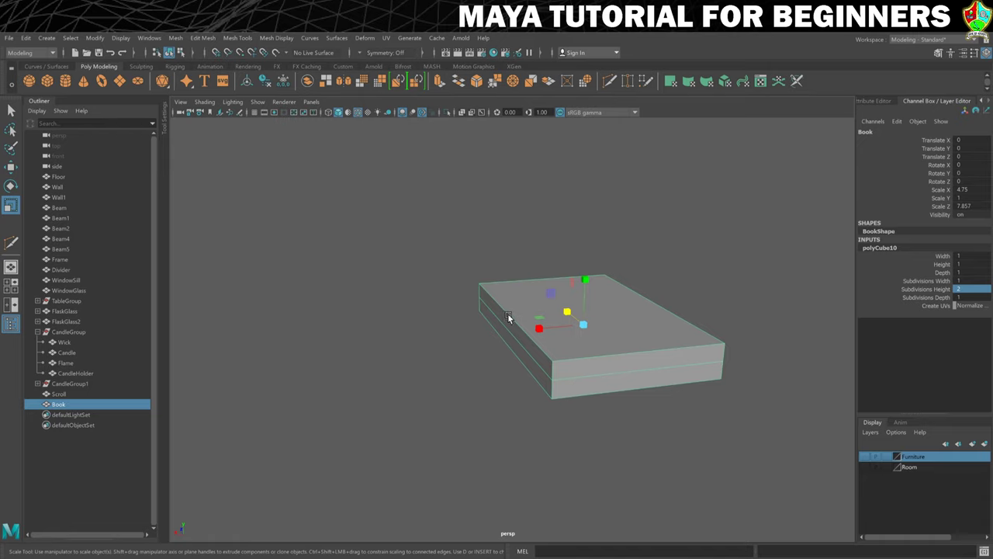
right_click_drag(509, 319, 510, 262)
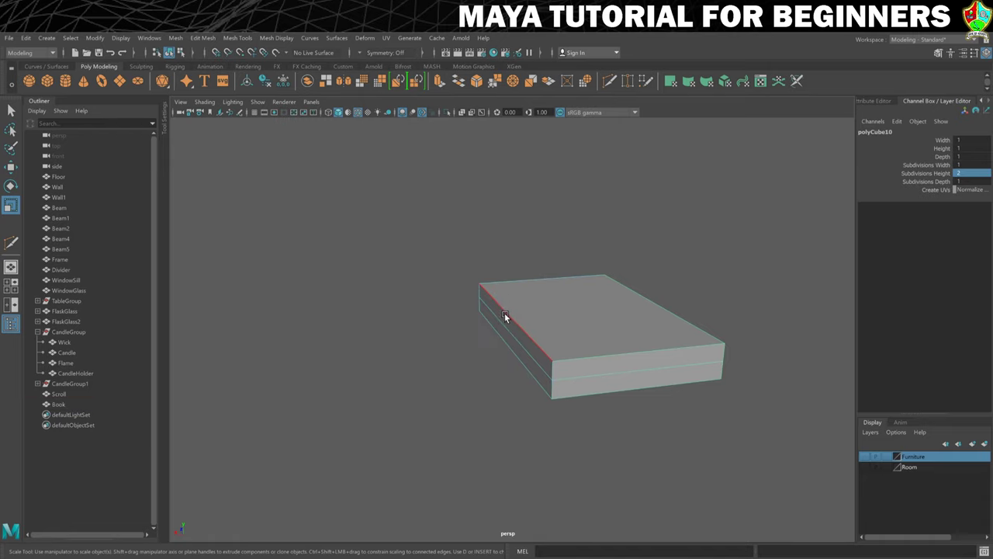
left_click(508, 318)
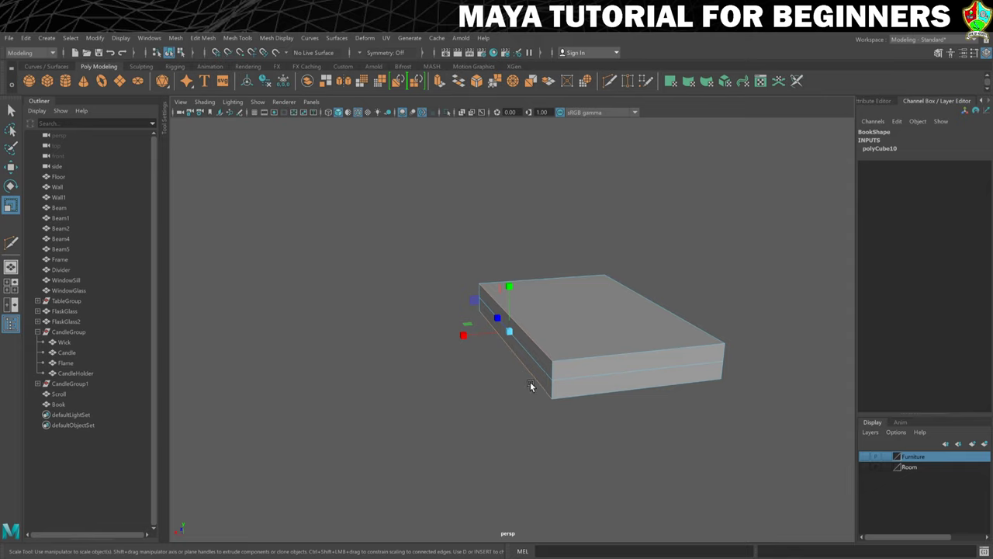
key("ctrl+b")
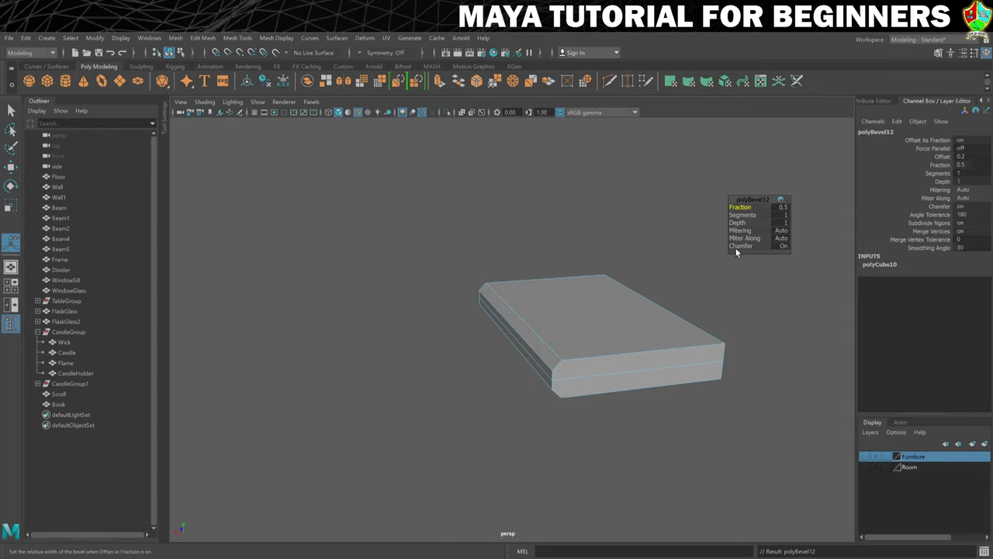
left_click_drag(741, 215, 751, 215)
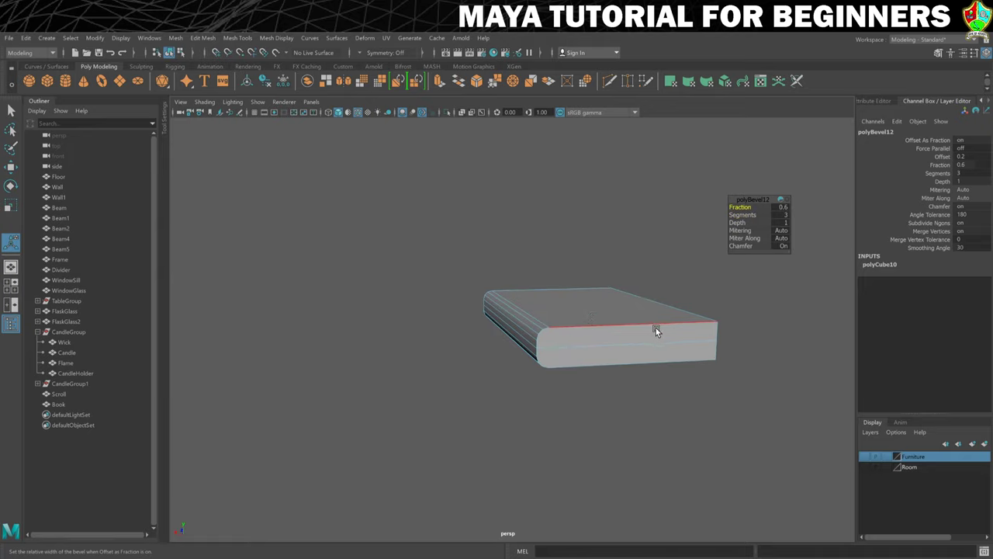
- Extrude the faces on both ends and the opening side of the book with an offset of 0.1
left_click_drag(656, 329, 640, 330, "alt")
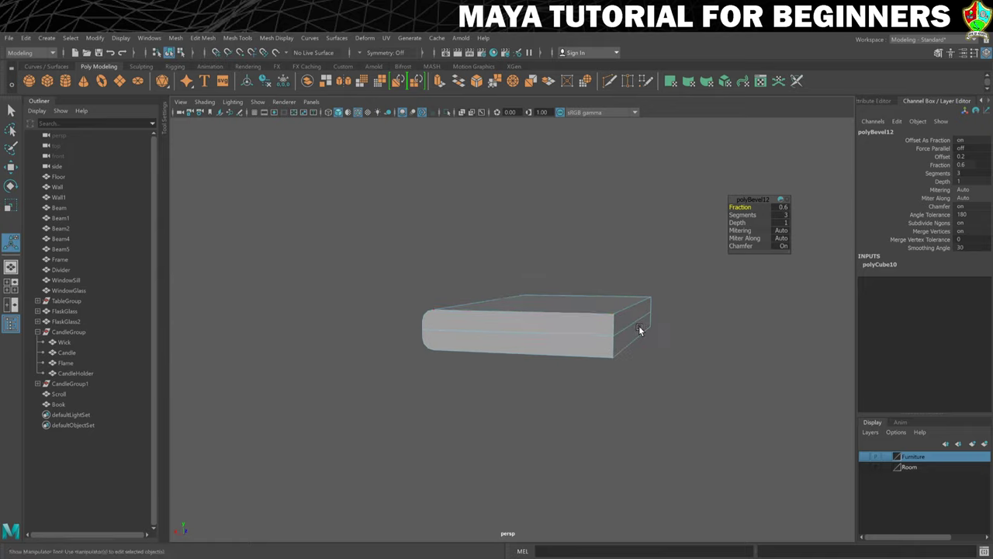
right_click_drag(571, 329, 573, 334)
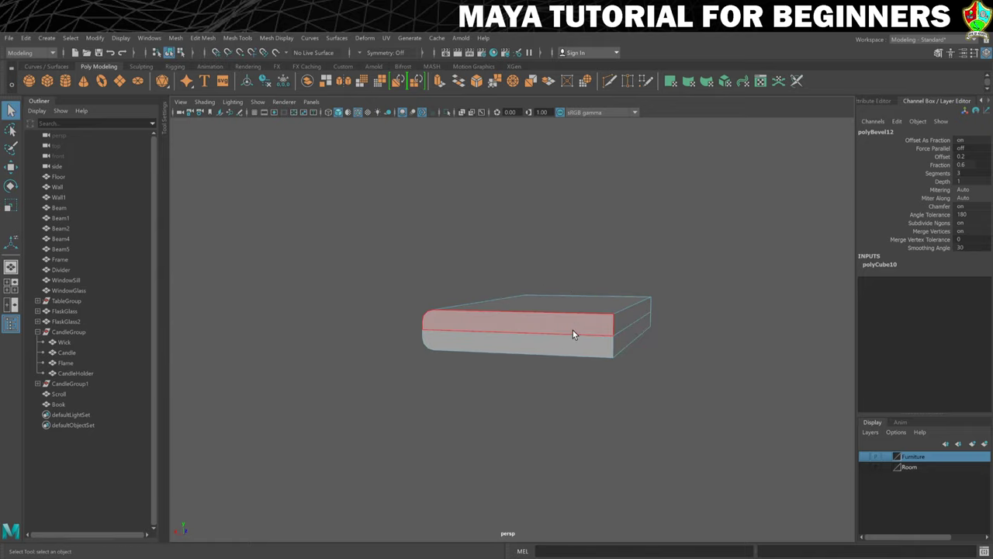
left_click(569, 329)
left_click(568, 339, "shift")
left_click_drag(568, 339, 603, 331, "alt")
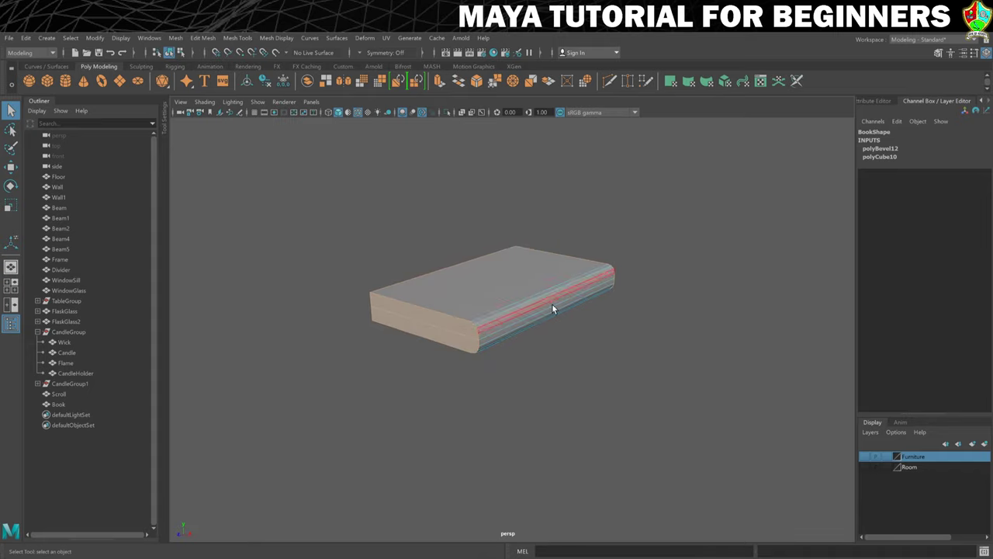
left_click_drag(631, 300, 562, 283, "alt")
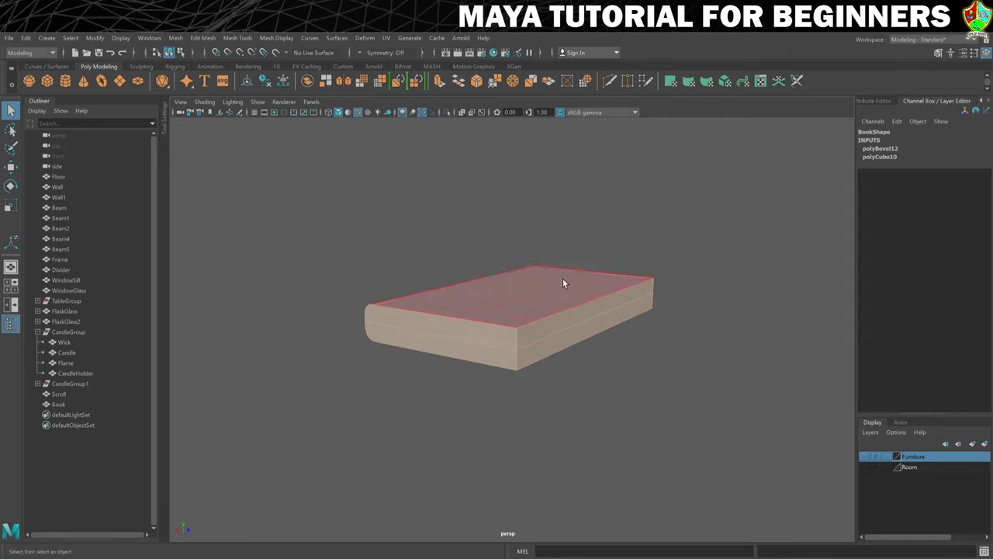
left_click(562, 277)
key("ctrl+e")
left_click(738, 222)
left_click(802, 223)
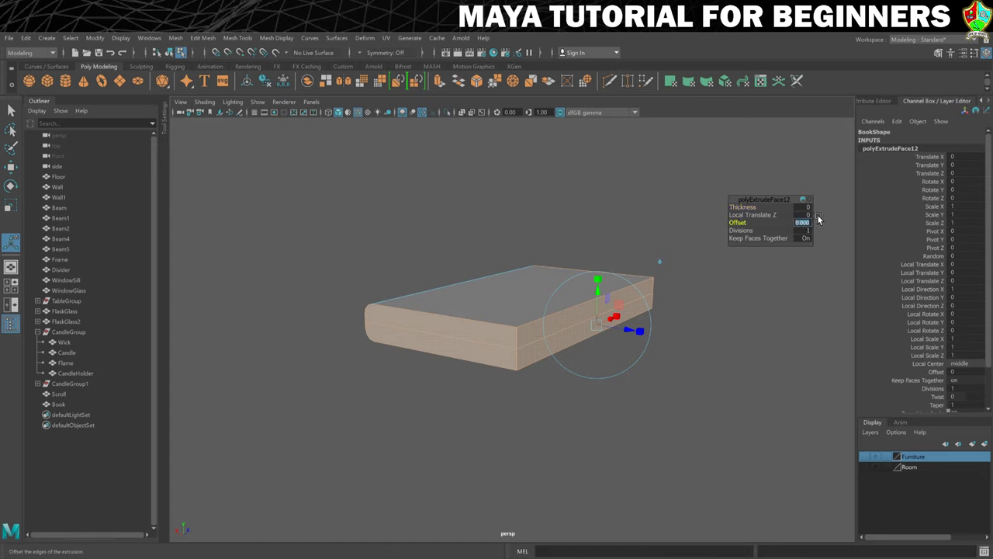
key("Return")
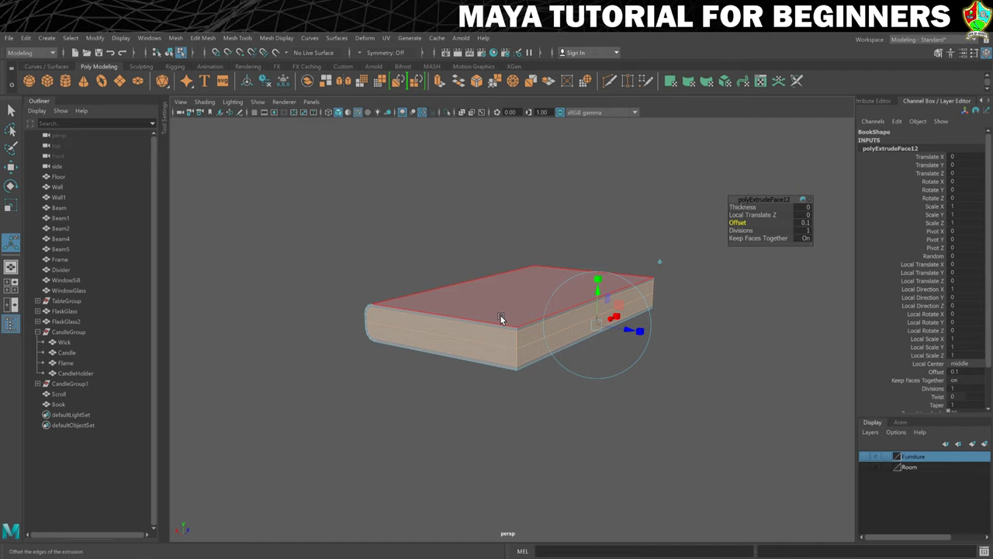
- Extrude the inset page faces again with a thickness of -0.3 to recess them inside the cover
key("ctrl+e")
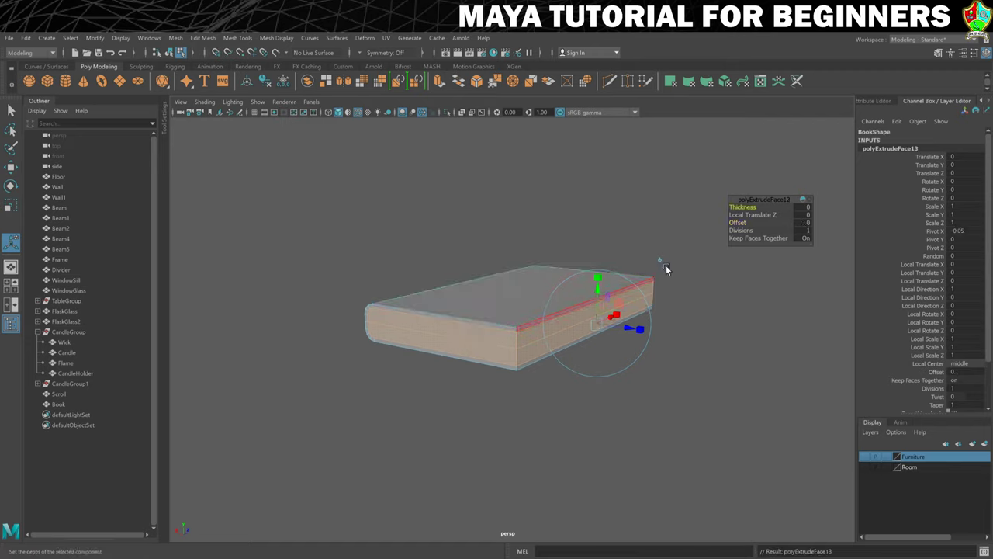
left_click(742, 207)
left_click_drag(742, 207, 743, 207)
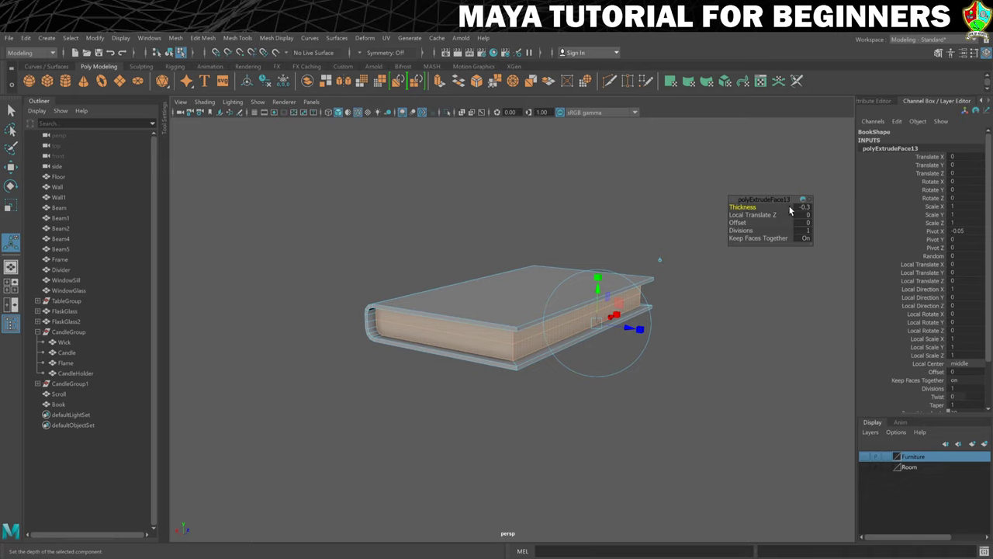
- Move the middle edge of the pages on the opening side inward toward the spine to form a V-shaped recess
left_click_drag(549, 332, 505, 336, "alt")
scroll(513, 337, "up", 3)
middle_click_drag(547, 318, 488, 342, "alt")
right_click_drag(474, 326, 473, 268)
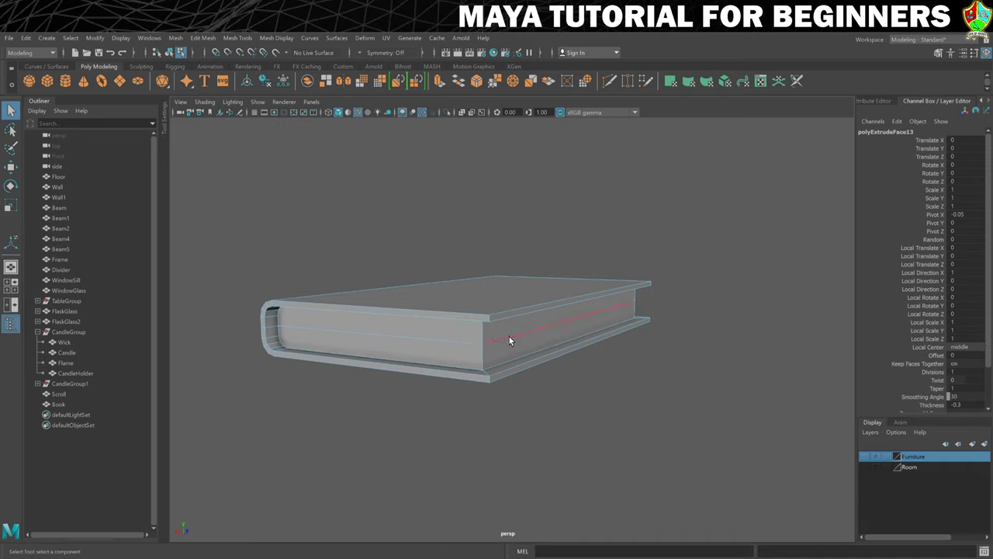
left_click_drag(470, 365, 610, 329, "alt")
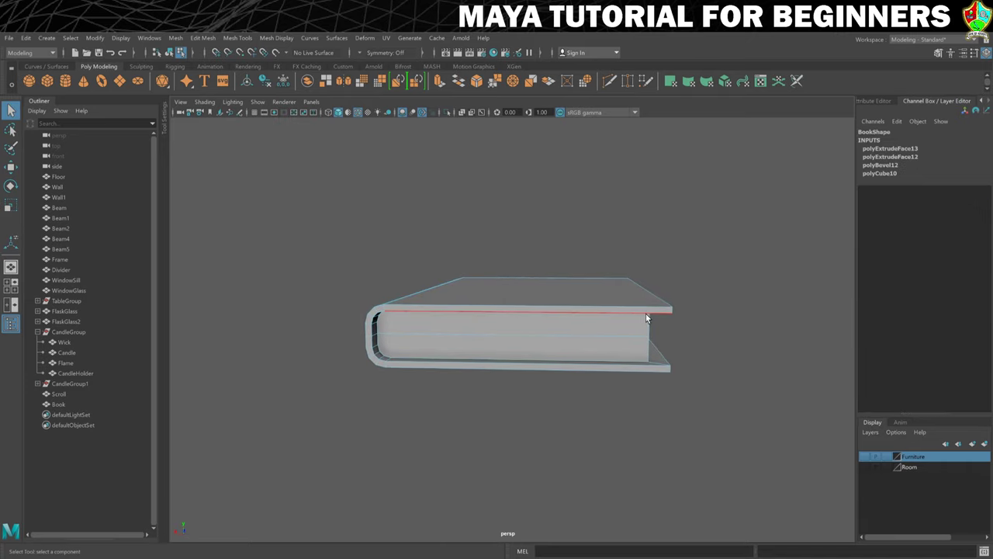
left_click_drag(681, 359, 694, 357, "alt")
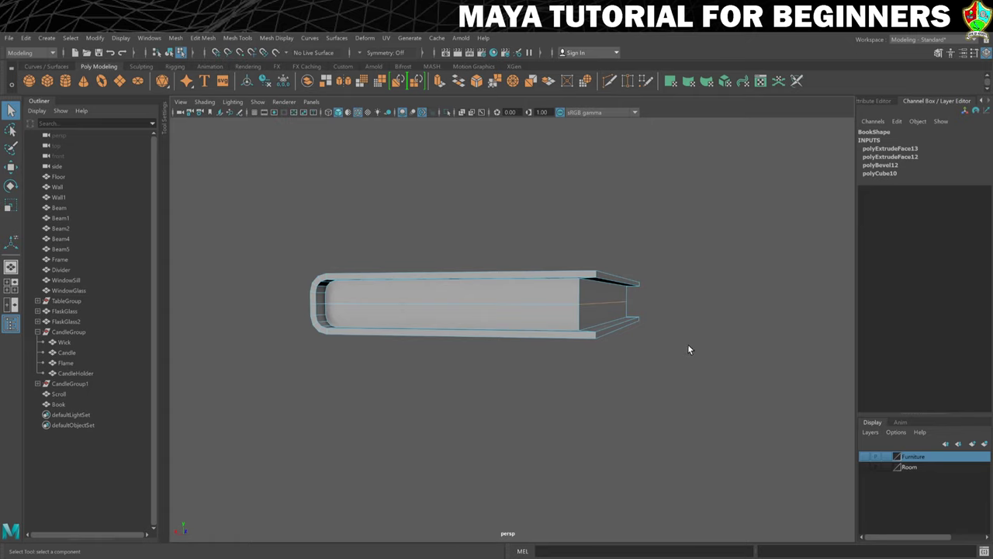
key("w")
left_click_drag(584, 325, 634, 311, "alt")
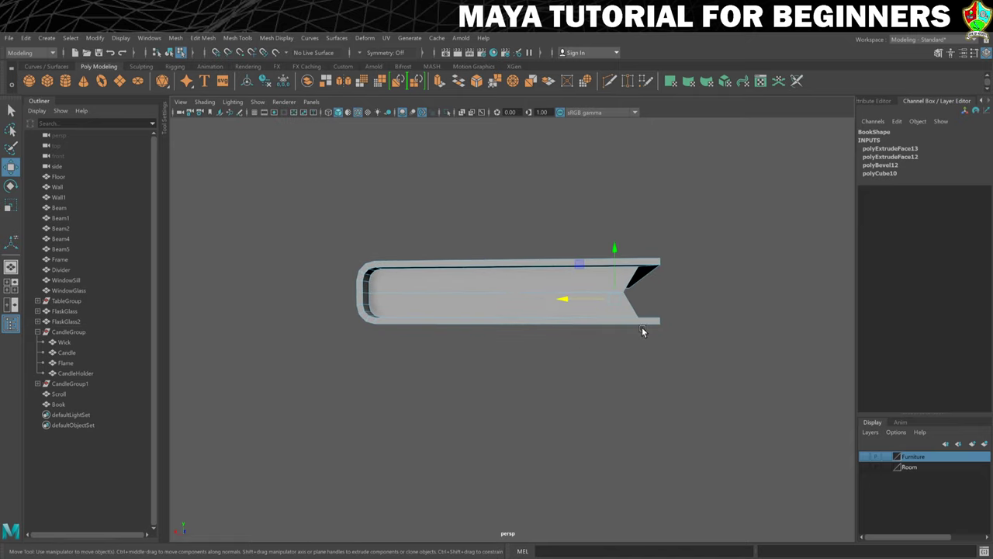
- Bevel the recessed middle page edge with 3 segments and a fraction of 0.4 to round the hollow
key("ctrl+b")
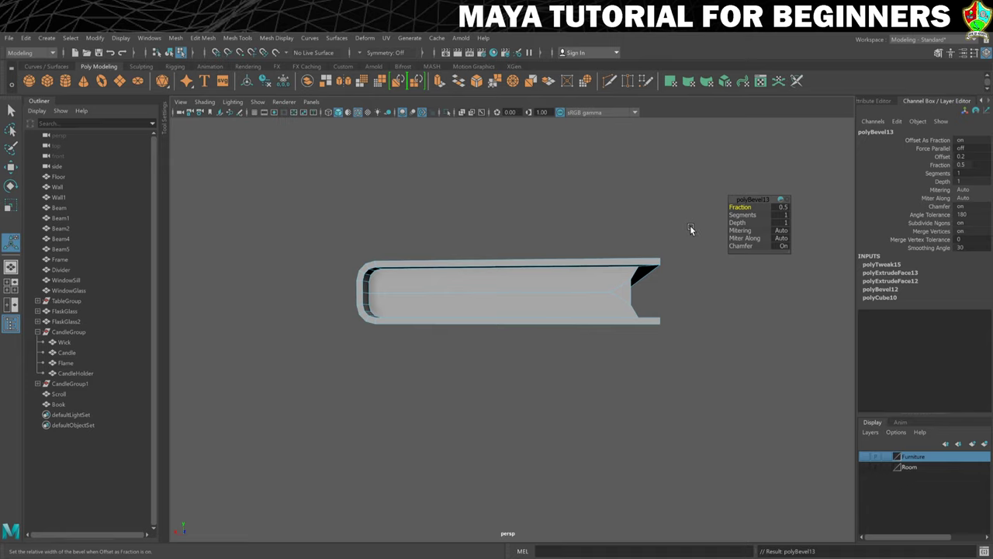
left_click_drag(715, 325, 750, 271, "alt")
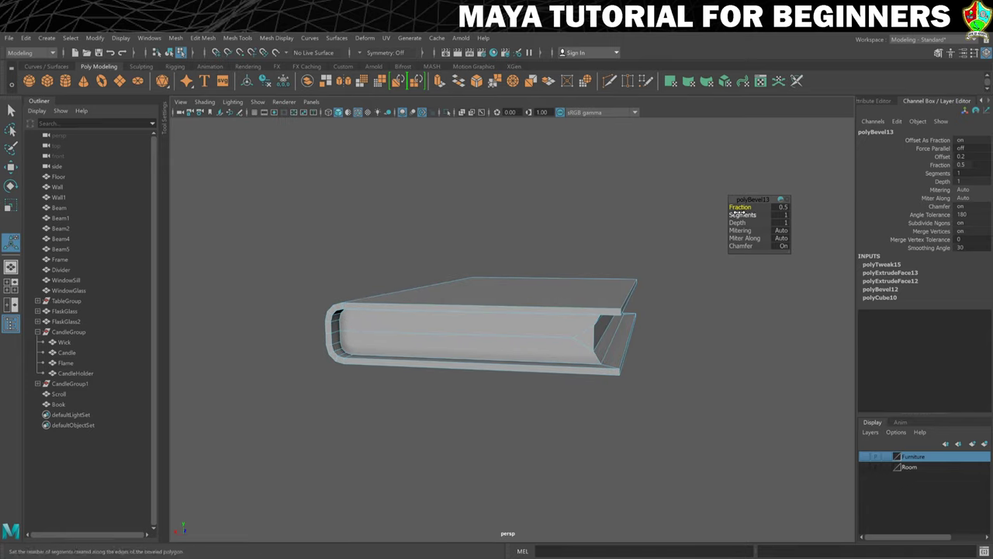
left_click_drag(738, 214, 742, 214)
left_click_drag(678, 311, 682, 306, "alt")
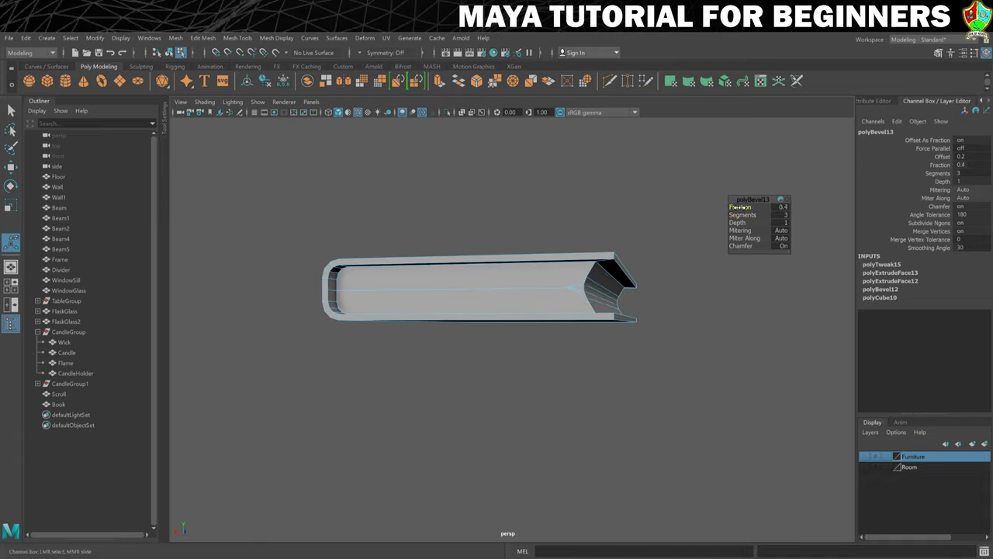
left_click_drag(740, 207, 739, 207)
- Select the whole book in object mode and make the Furniture layer visible
left_click(563, 321)
left_click_drag(563, 321, 613, 282, "alt")
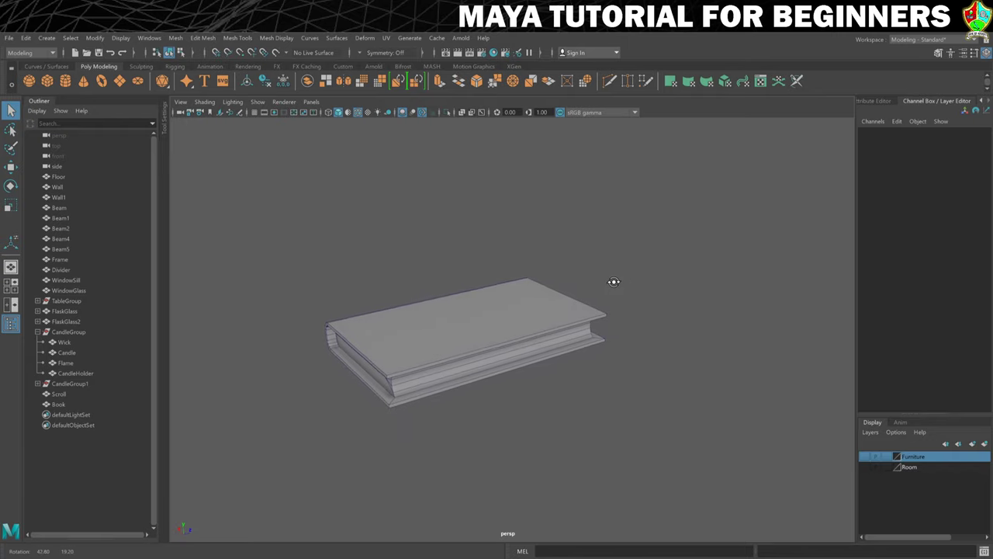
left_click(475, 325)
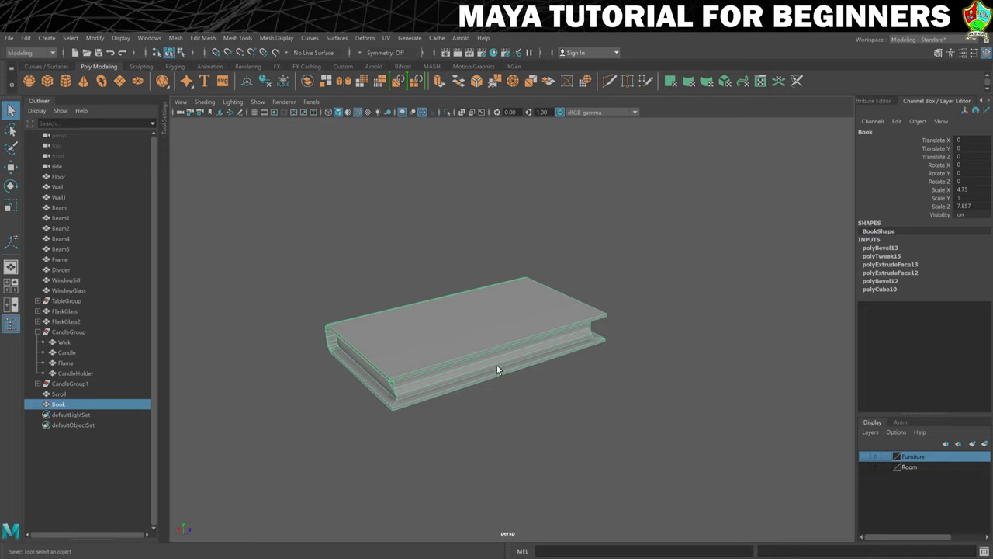
left_click(866, 457)
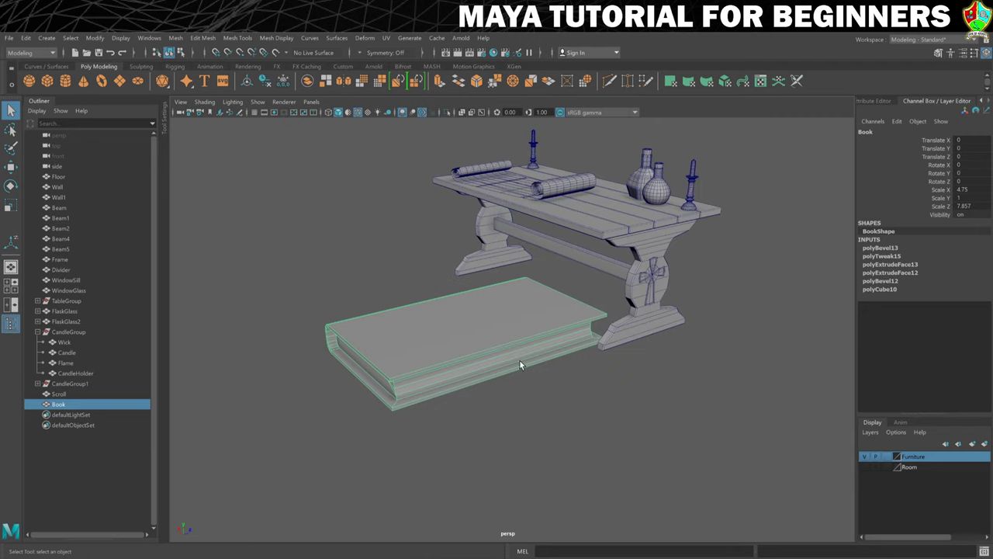
- Move the book above the tabletop to about X -1.57, Y 7.0, Z 4.9
left_click_drag(499, 358, 479, 368, "alt")
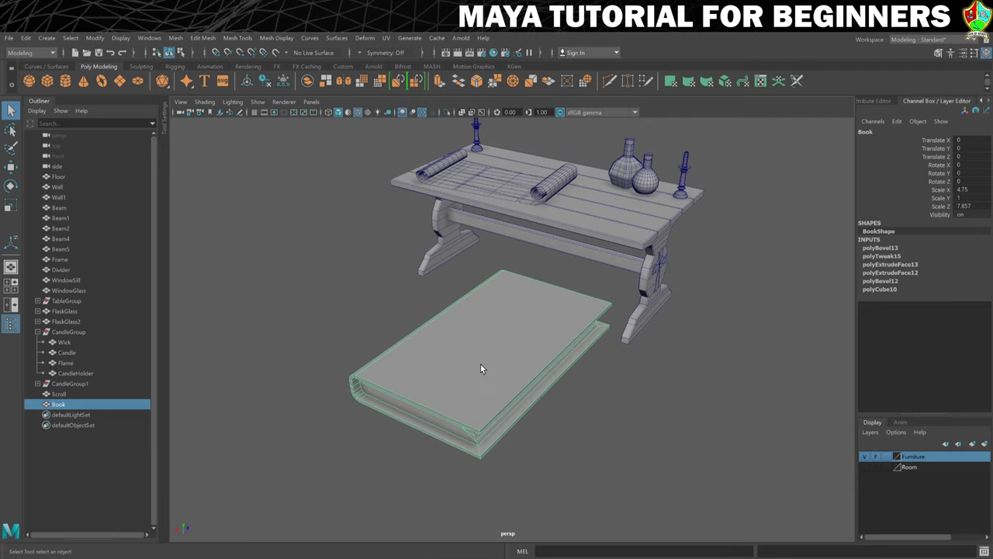
key("w")
left_click_drag(489, 306, 516, 143)
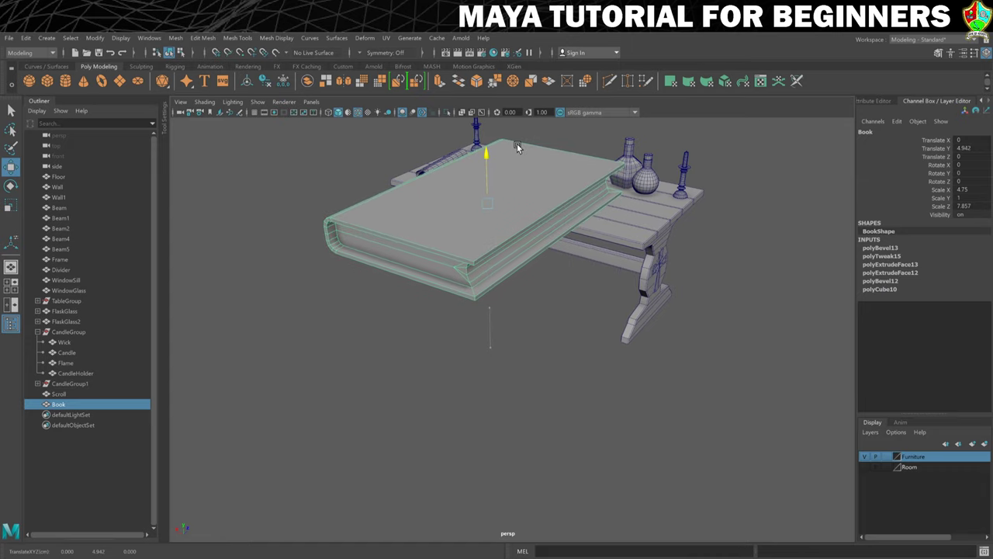
left_click_drag(476, 190, 609, 159)
scroll(521, 349, "down", 3)
left_click_drag(526, 348, 554, 153, "alt")
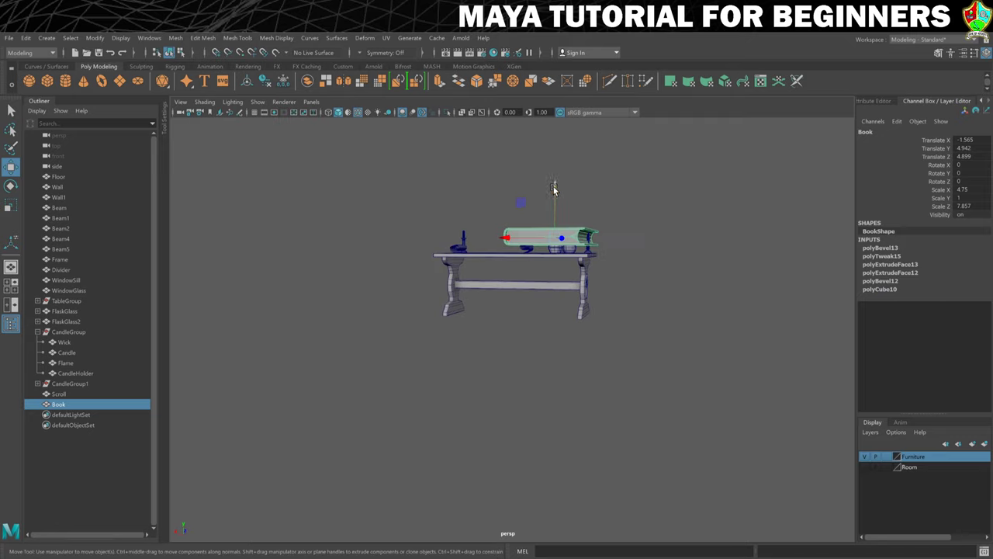
left_click_drag(566, 237, 566, 235, "alt")
- Snap the book's pivot point to the height of its underside
key("d")
key("v")
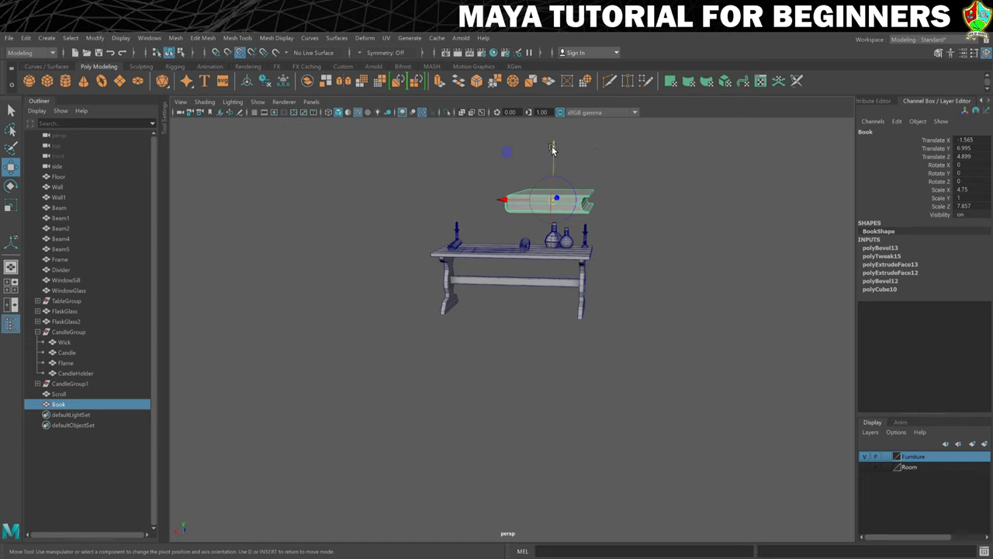
left_click_drag(553, 149, 588, 246)
scroll(589, 246, "up", 3)
scroll(589, 247, "up", 1)
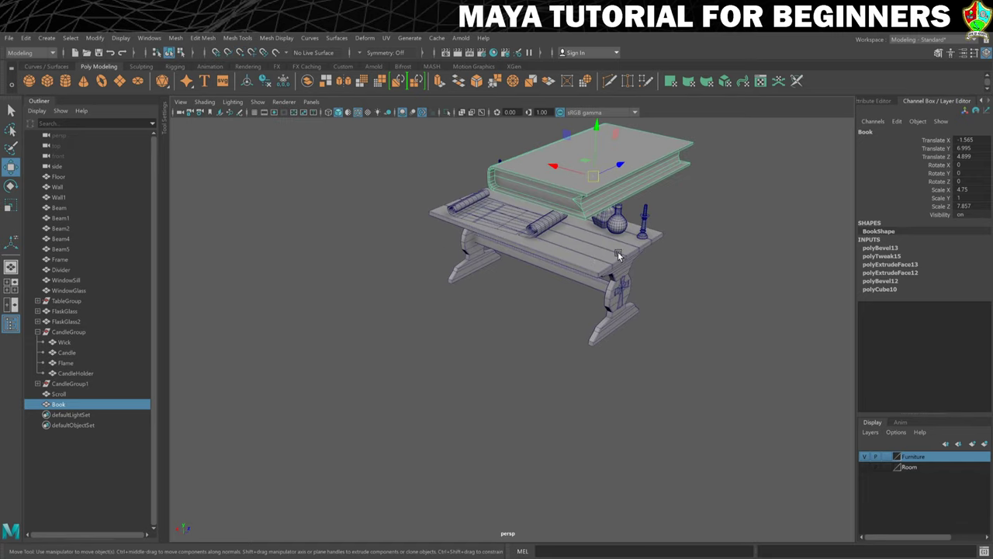
- Lower the book onto the tabletop at about Y 4.45 and scale it down uniformly to about 1.16 × 0.24 × 1.91
middle_click_drag(618, 250, 596, 263, "alt")
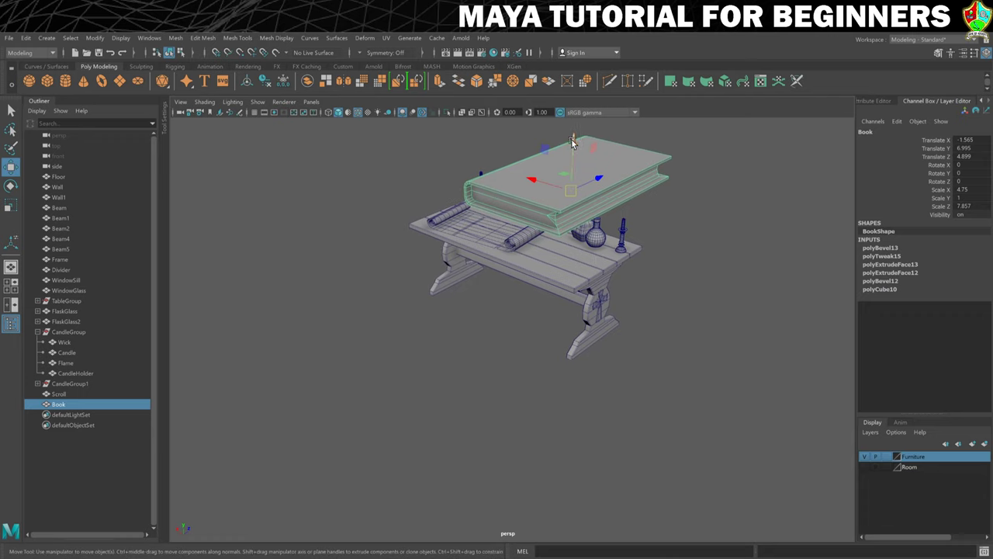
left_click_drag(571, 142, 575, 245)
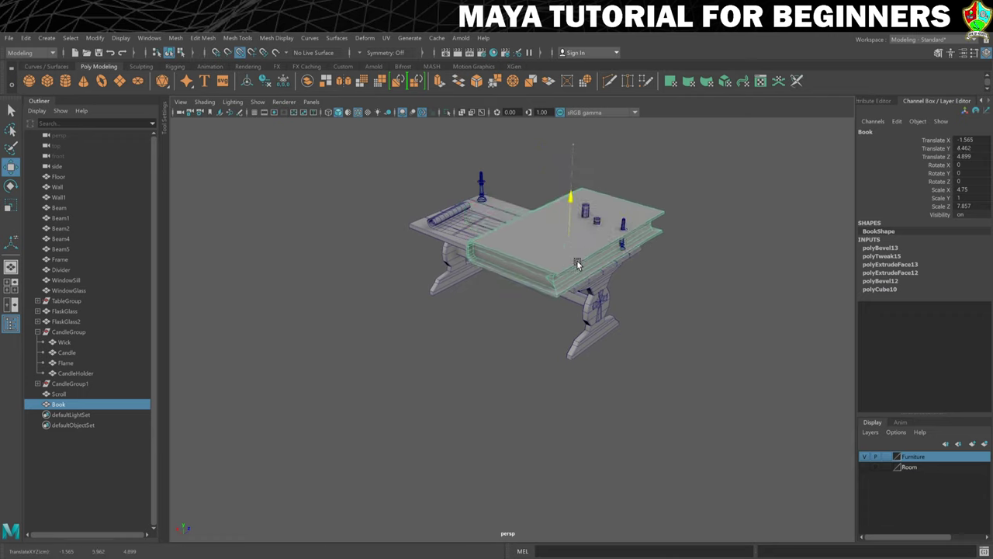
key("r")
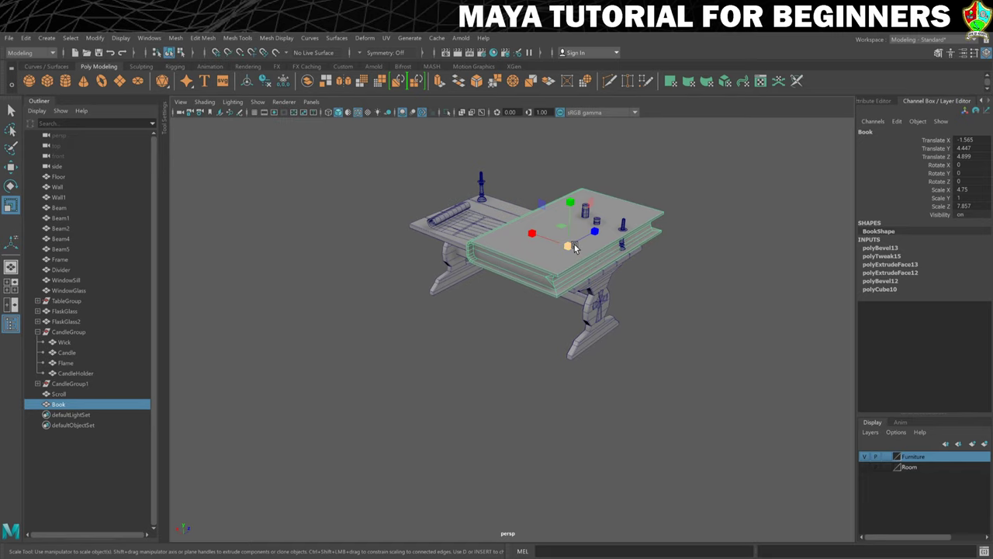
left_click_drag(574, 245, 493, 263)
- Move the book across the tabletop to about X -2.81, Z 3.49, in front of the flasks near the table's end
key("w")
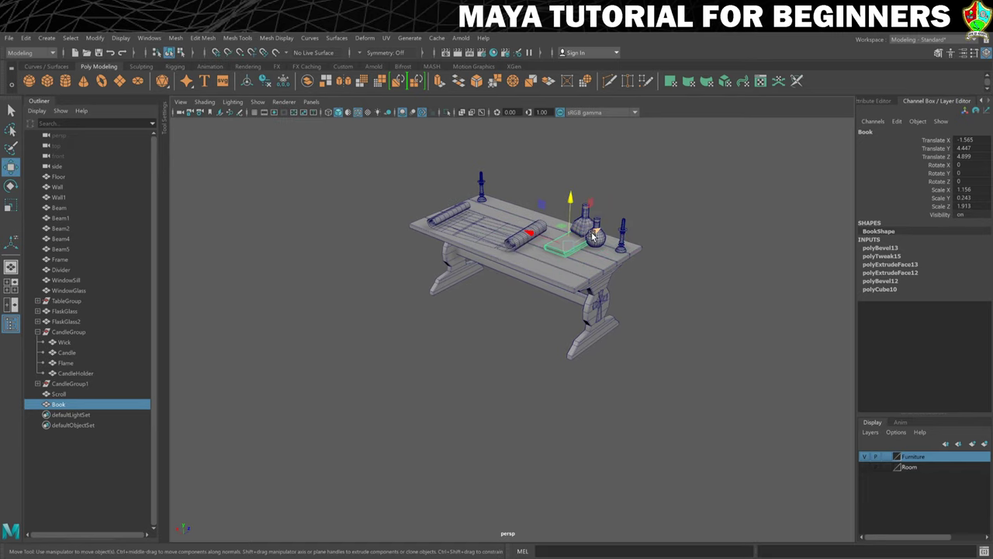
left_click_drag(592, 234, 582, 248)
left_click_drag(518, 296, 546, 296, "alt")
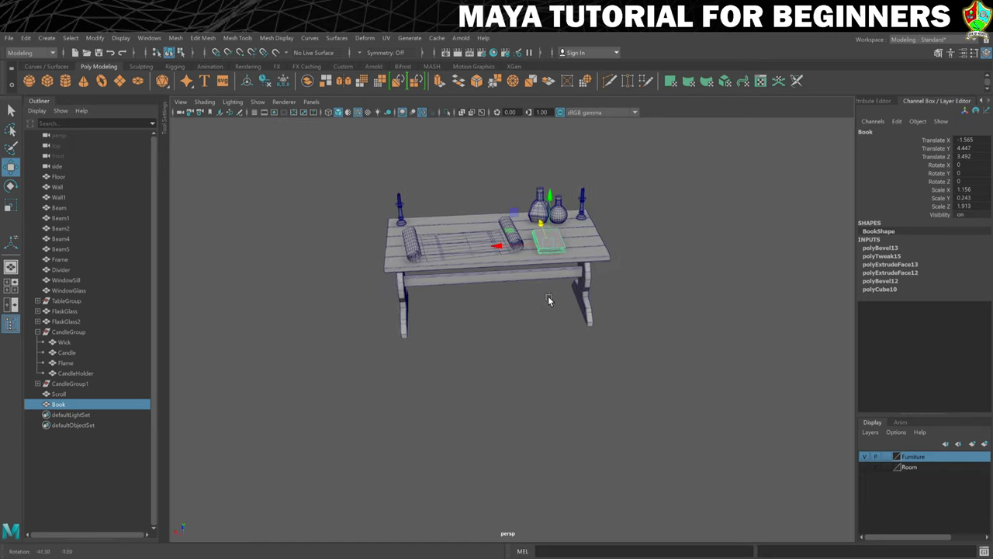
scroll(548, 297, "up", 5)
middle_click_drag(651, 244, 581, 361, "alt")
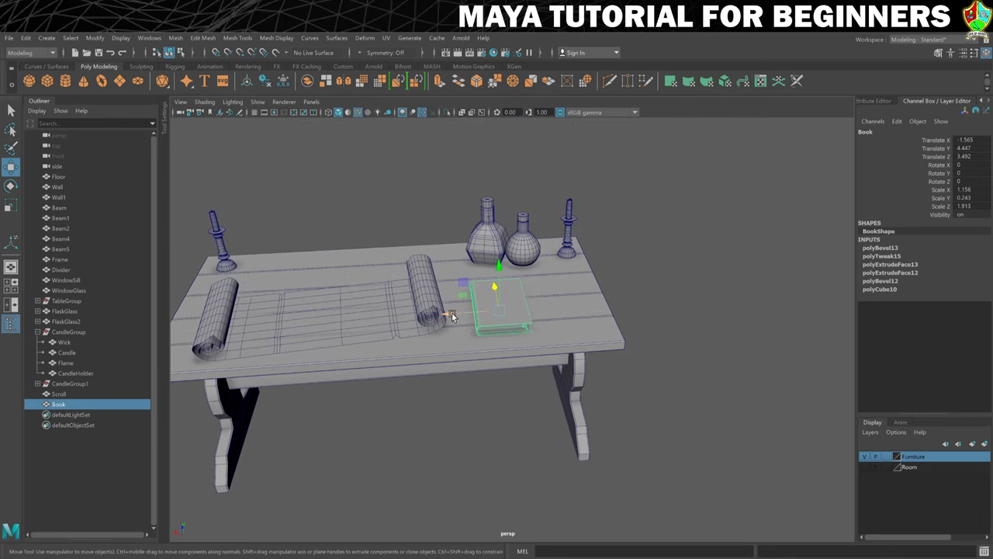
left_click_drag(453, 316, 505, 316)
- Rotate the book to about -14.75 degrees in Y and shift it to about X -3.02, Z 3.55
key("r")
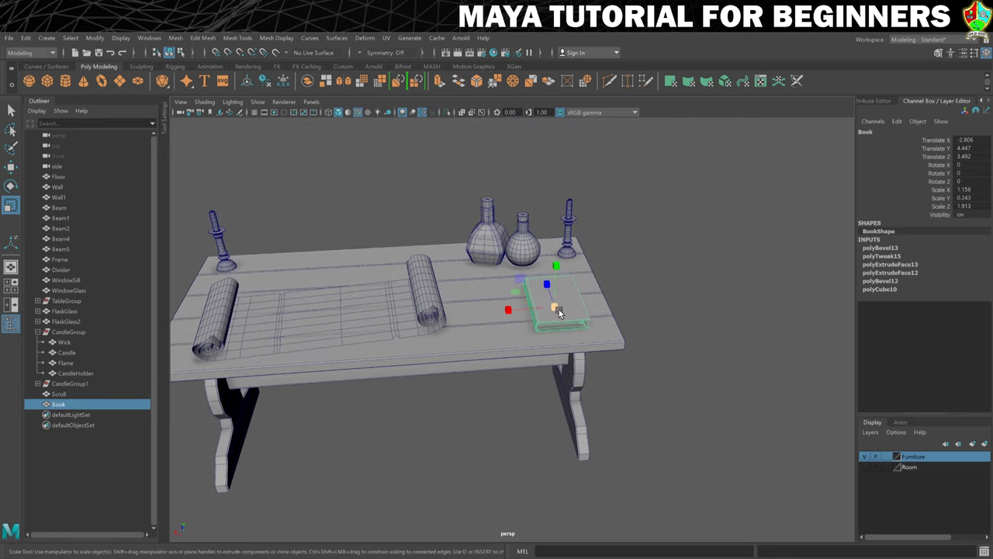
key("e")
left_click_drag(578, 328, 571, 333)
key("w")
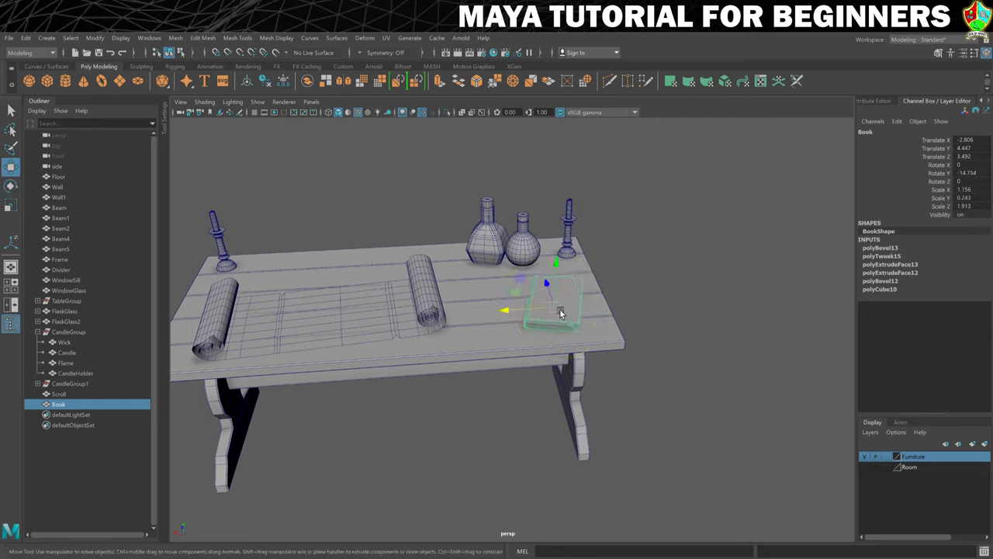
left_click_drag(513, 309, 522, 292)
- Duplicate the book, placing the copy beside it at about X -1.60 with its Y rotation at about 0.2 degrees
key("ctrl+d")
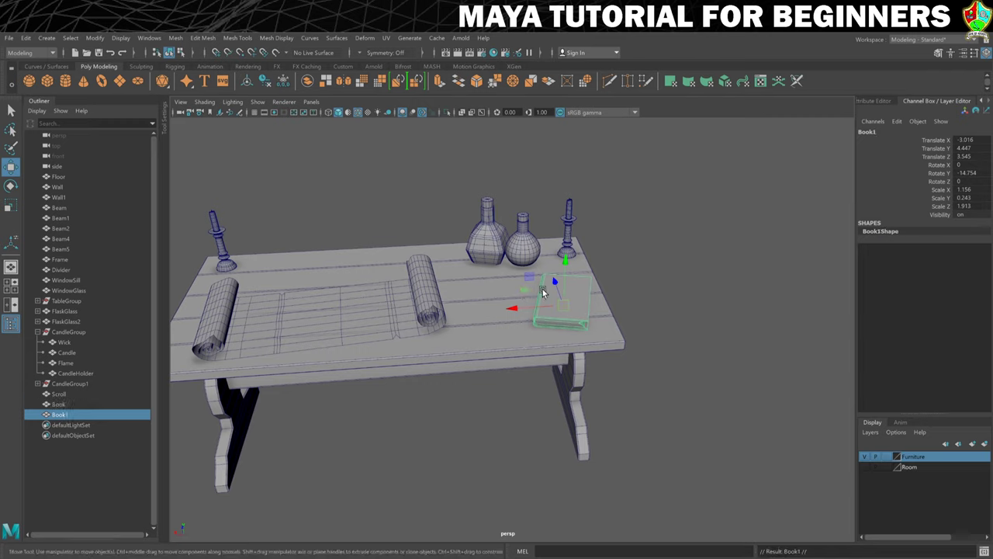
left_click_drag(544, 291, 534, 323)
key("e")
scroll(514, 327, "up", 2)
scroll(515, 327, "up", 1)
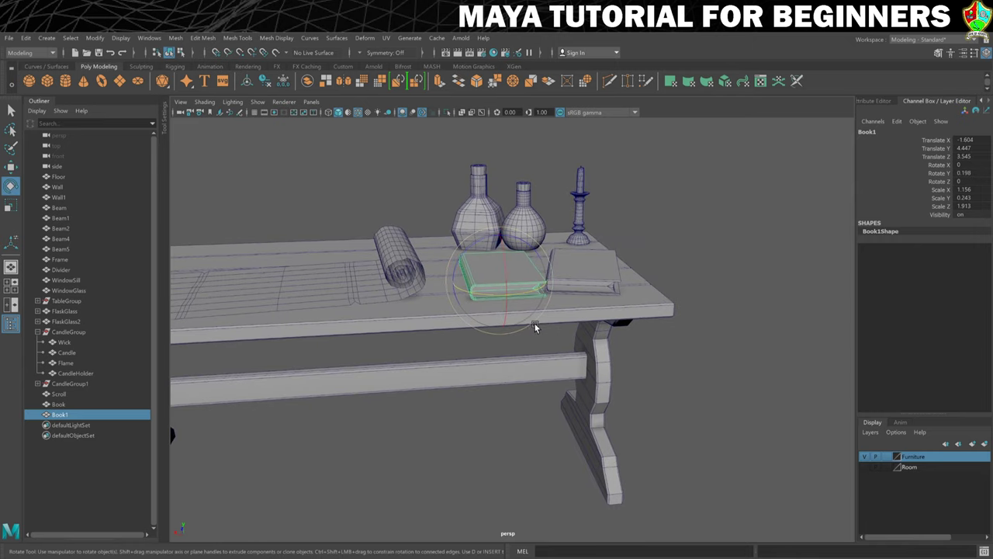
- Tilt the copied book to about -20.5 degrees in Z and lean it on the flat book at about X -2.13, Y 4.64
left_click_drag(476, 237, 462, 253)
mouse_move(557, 304)
left_mouse_down("alt")
mouse_move(549, 315)
mouse_move(560, 339)
mouse_move(537, 304)
left_mouse_up("alt")
key("w")
mouse_move(496, 228)
left_mouse_down()
mouse_move(492, 204)
mouse_move(498, 215)
left_mouse_up()
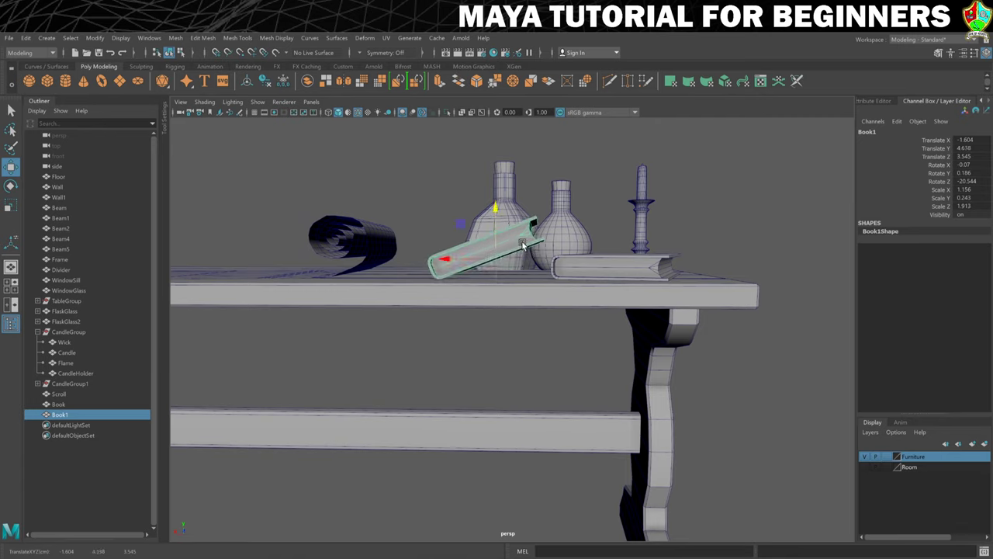
left_click_drag(440, 265, 488, 267)
- Rotate the leaning book in the top view to about -7.45 degrees in Y, then return to the perspective view
mouse_move(620, 281)
left_mouse_down("alt")
mouse_move(665, 284)
mouse_move(632, 284)
left_mouse_up("alt")
key("e")
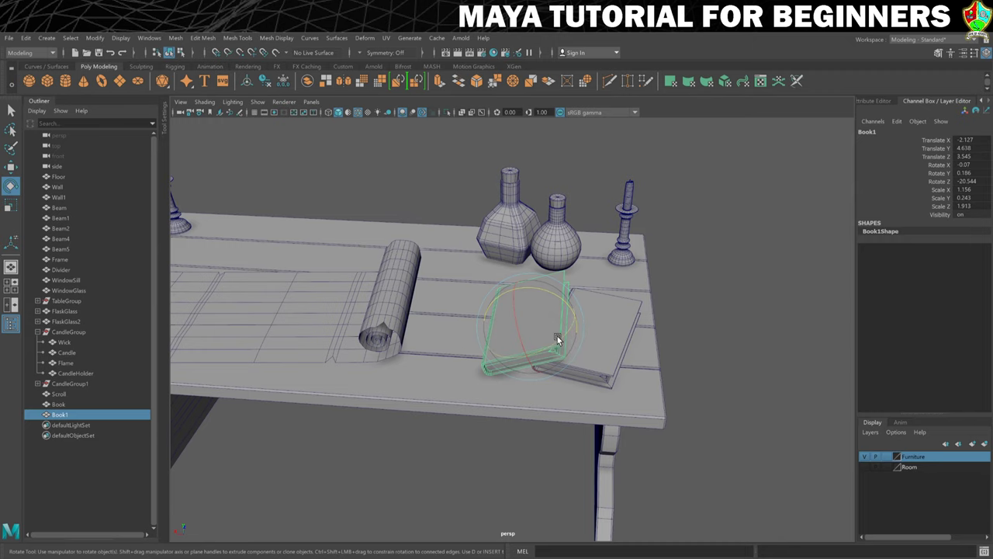
key("space")
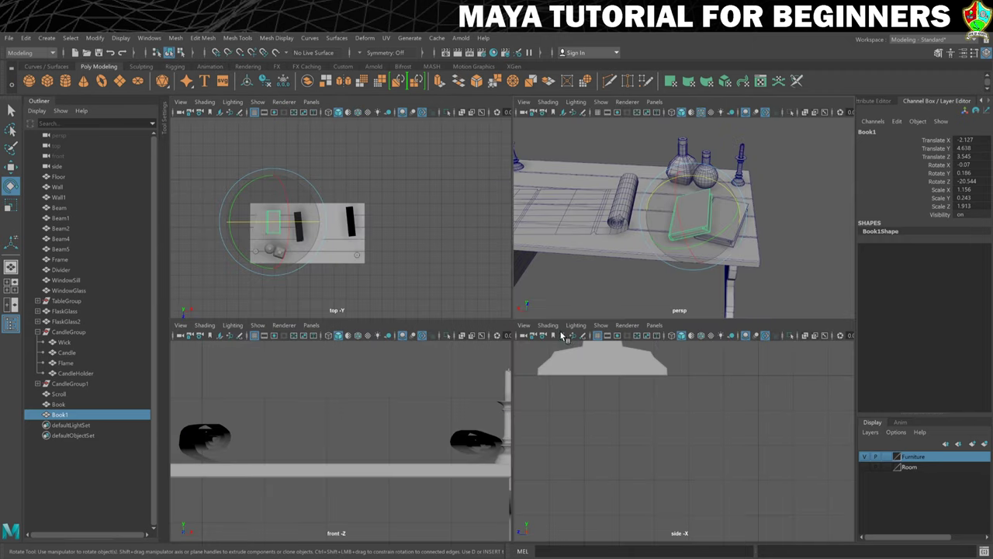
key("space")
scroll(392, 288, "up", 2)
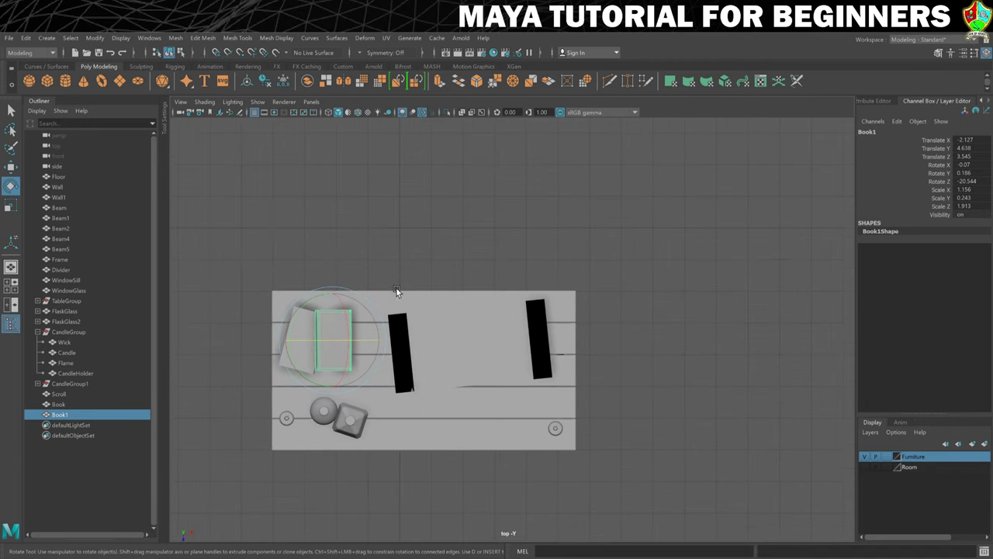
left_click_drag(378, 315, 380, 316)
left_click_drag(379, 317, 380, 323)
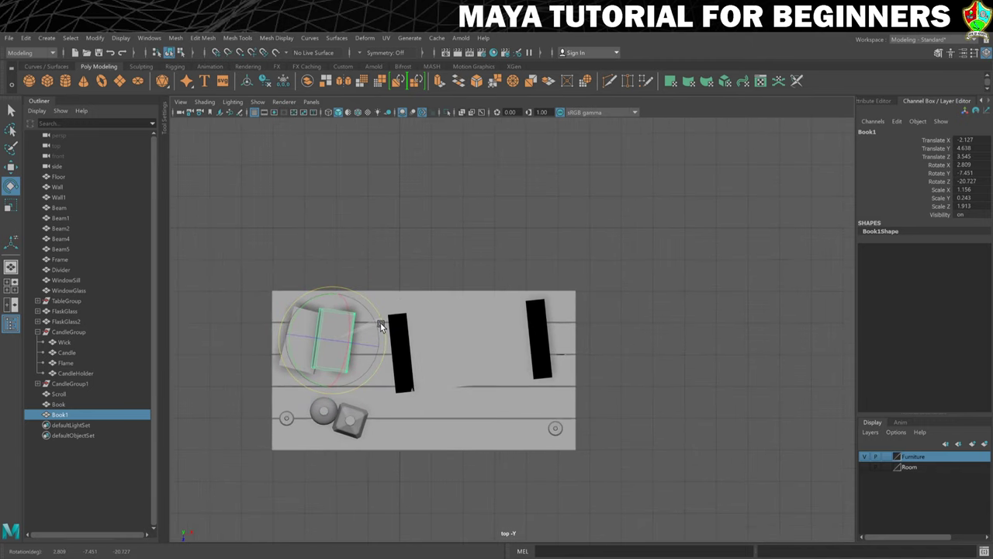
key("space")
key("space")
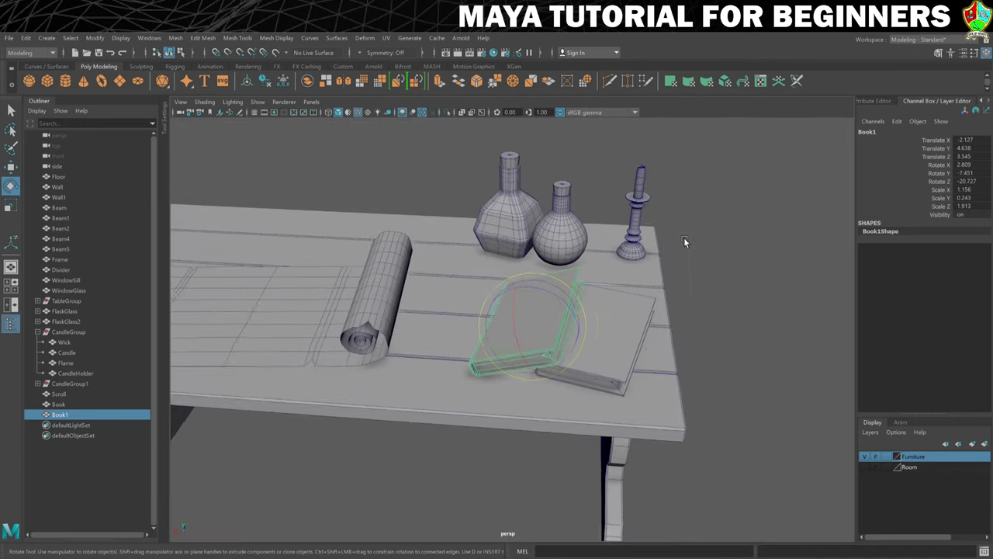
- Reduce the leaning book's tilt to about -18.1 degrees in Z and lower it to about Y 4.61
left_click_drag(683, 238, 597, 310, "alt")
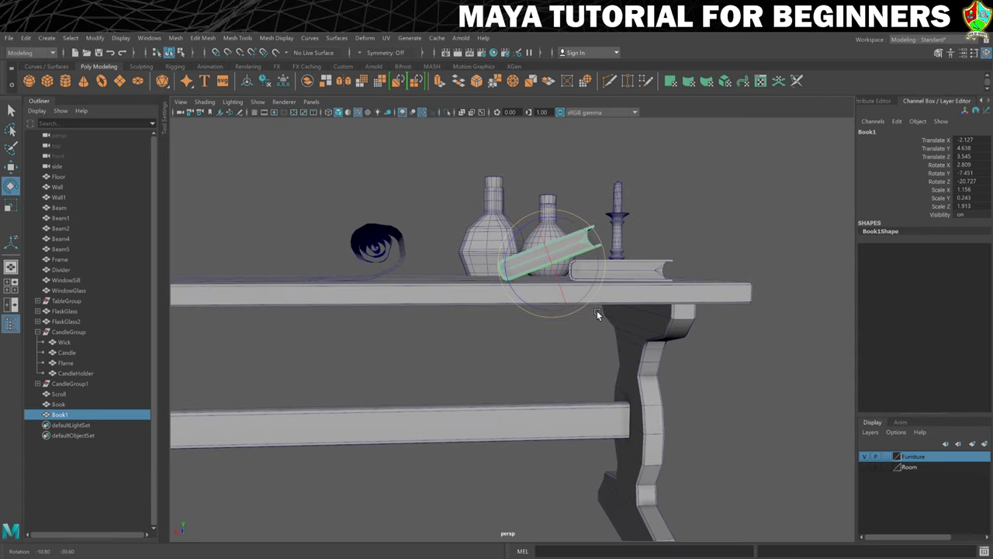
left_click_drag(594, 230, 550, 216)
key("w")
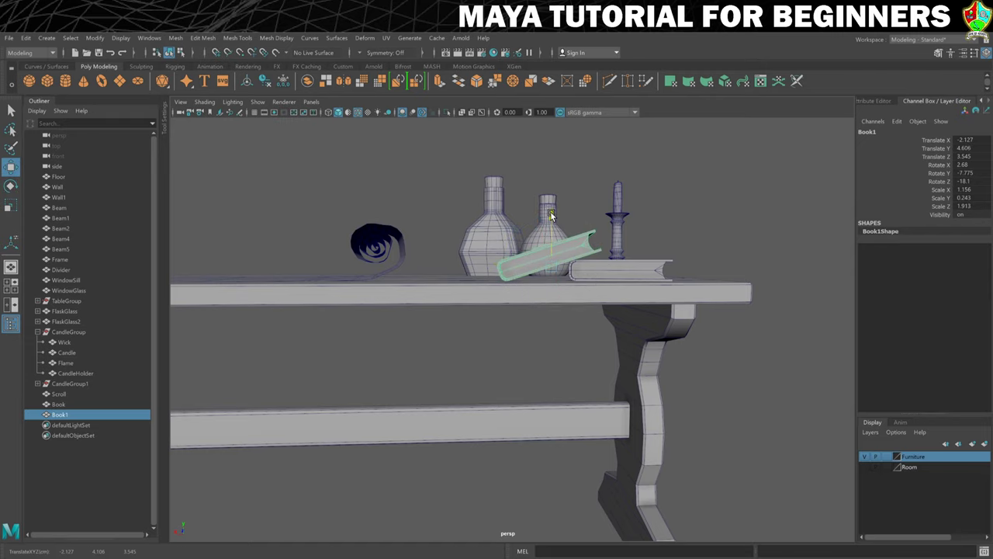
- Duplicate the flat book and stack the copy on top of it at a slightly different angle
left_click(765, 231)
left_click_drag(760, 233, 634, 287, "alt")
left_click(578, 299)
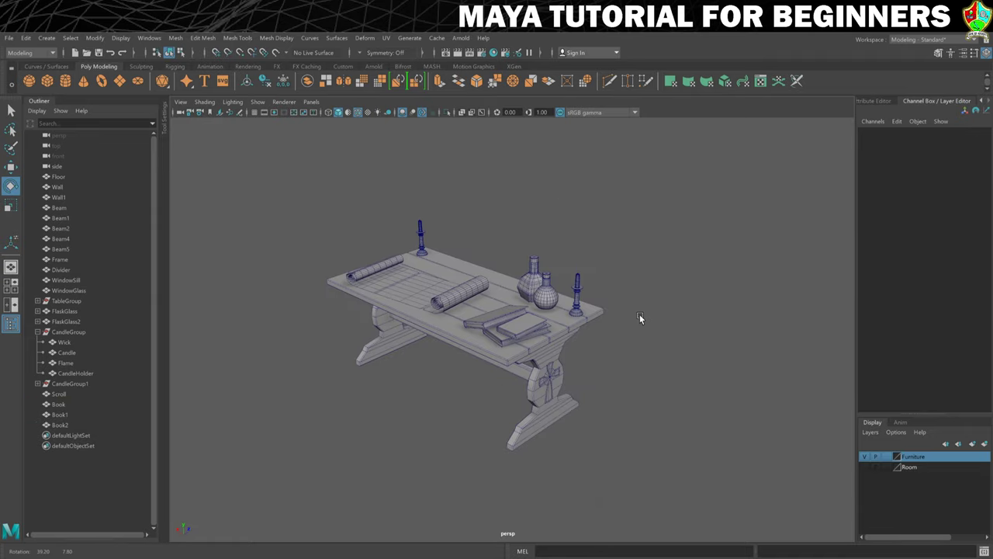
key("e")
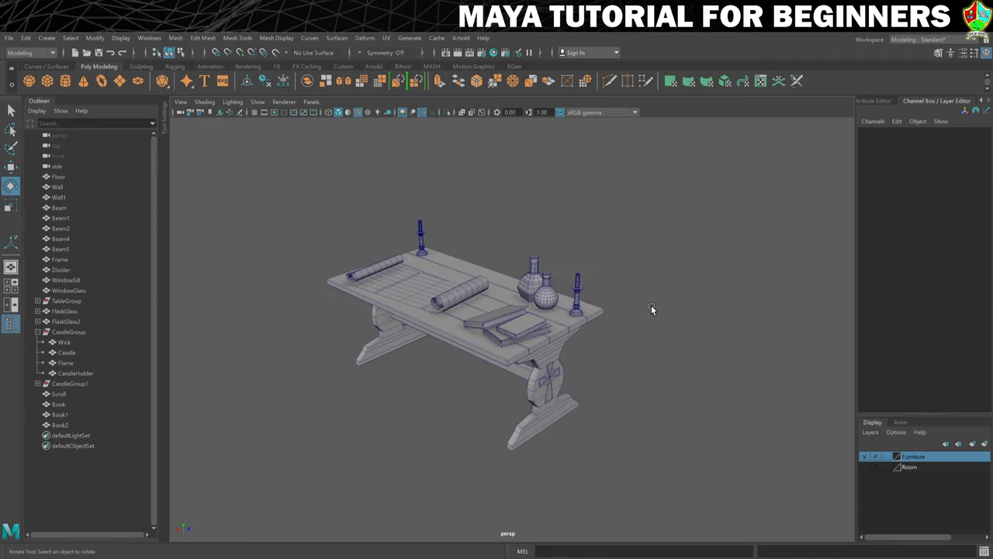